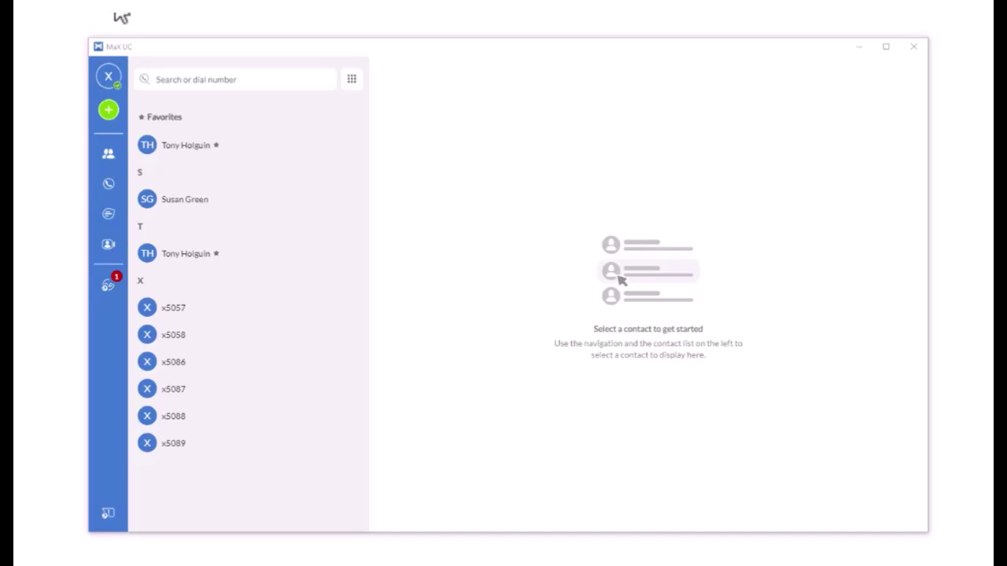
- From the profile menu's availability choices, set the status to Do not disturb
left_click(111, 77)
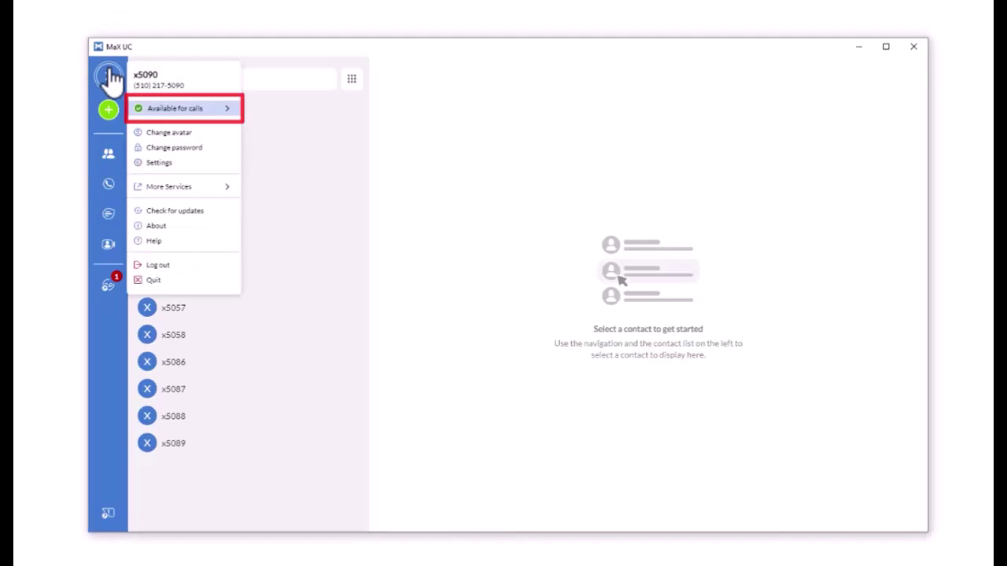
left_click(203, 110)
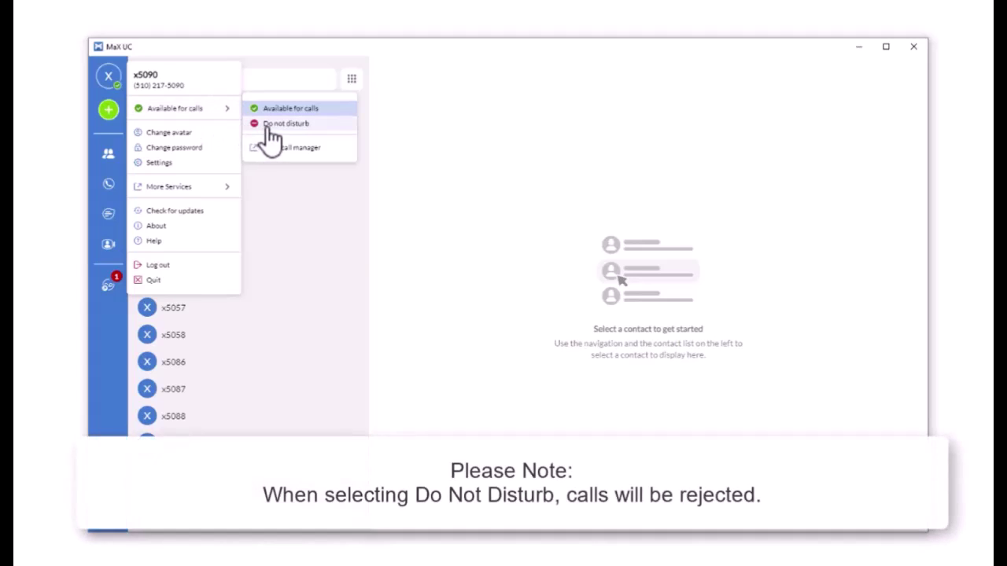
left_click(266, 125)
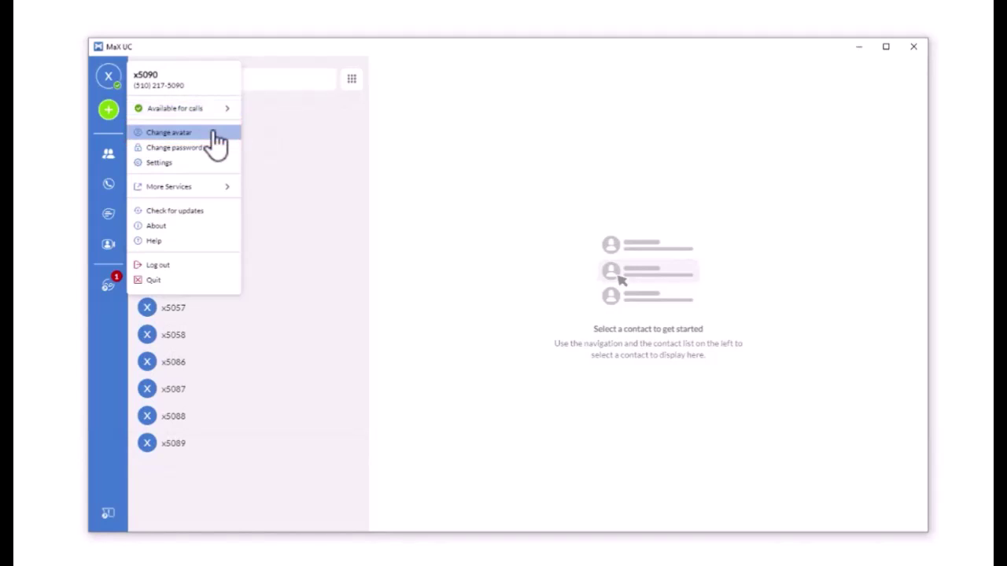
- In the Change password form, enter the old password, then the new password twice
left_click(218, 142)
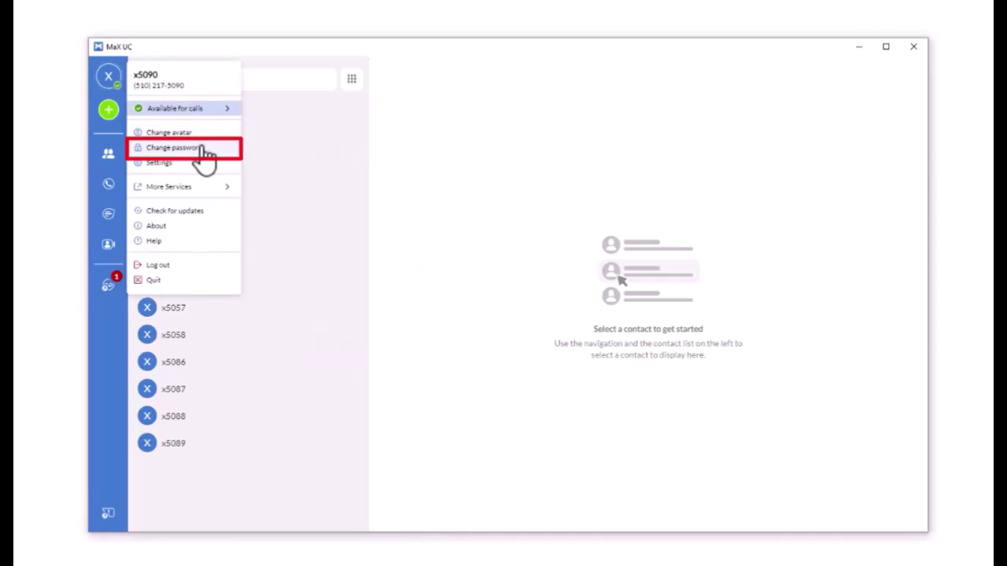
left_click(203, 150)
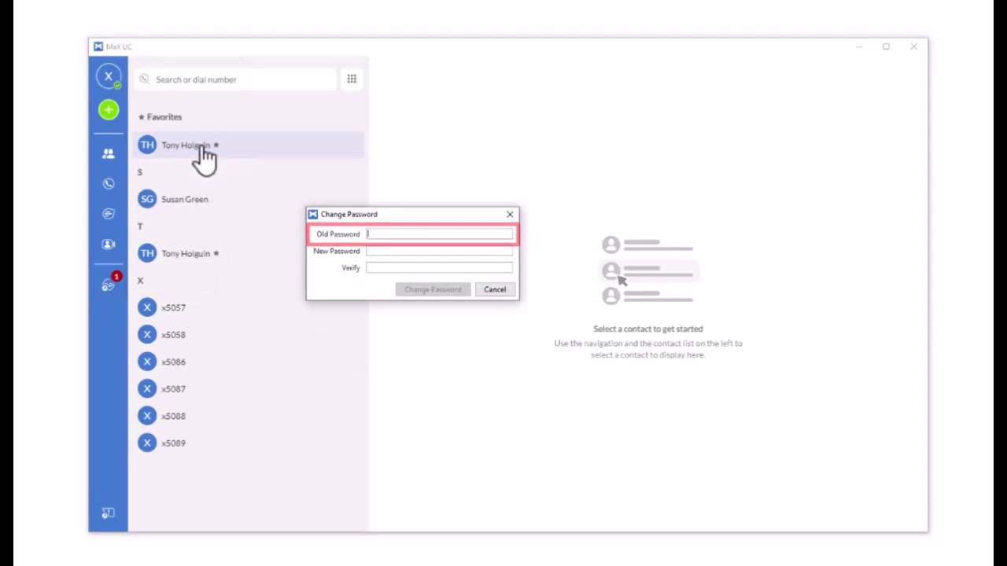
type("•••••")
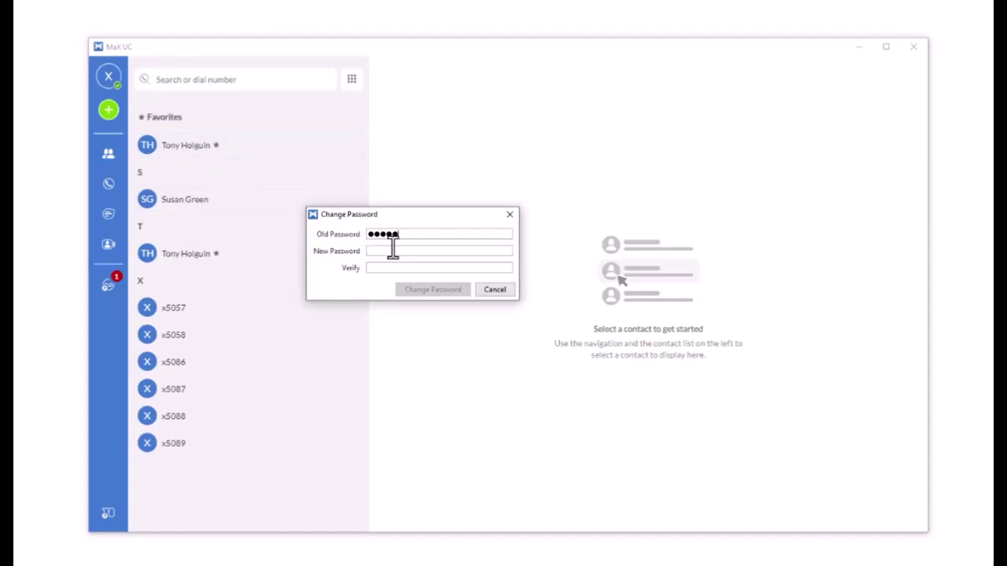
left_click(393, 251)
type("••••••")
left_click(454, 267)
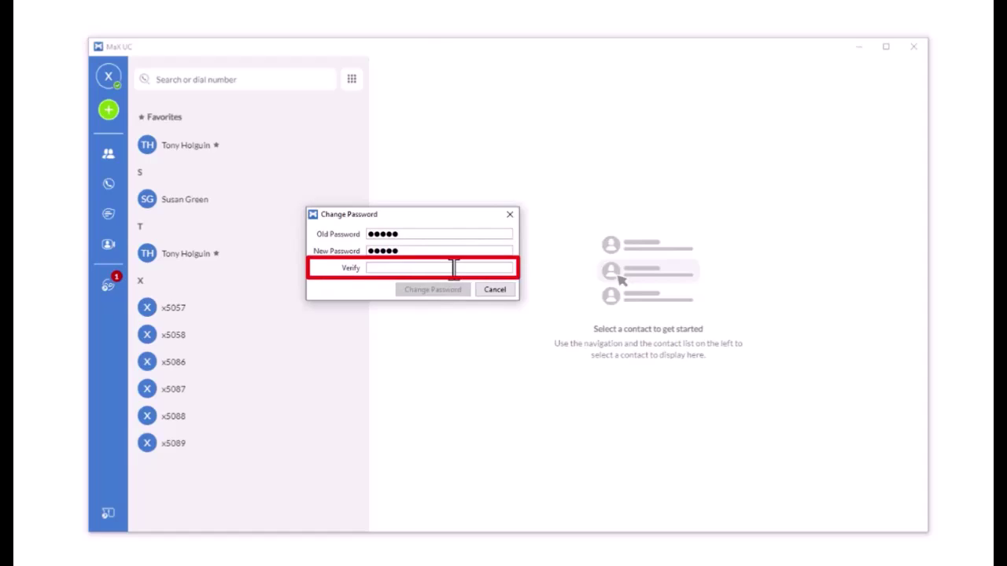
type("•••••")
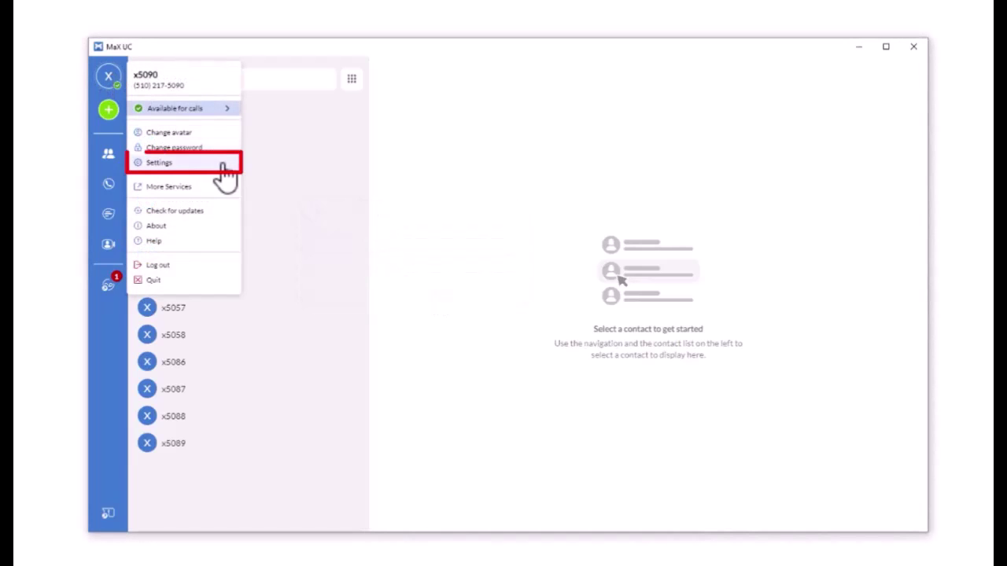
- Choose Settings in the avatar menu to show the Options window's General page
left_click(224, 163)
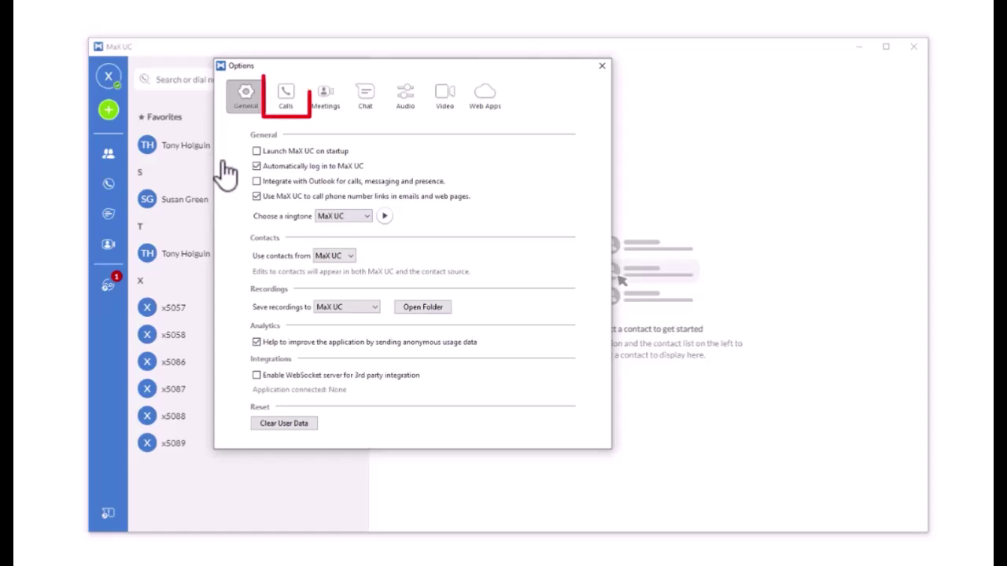
- On the Calls page, set Make calls using to Always Ask
left_click(286, 94)
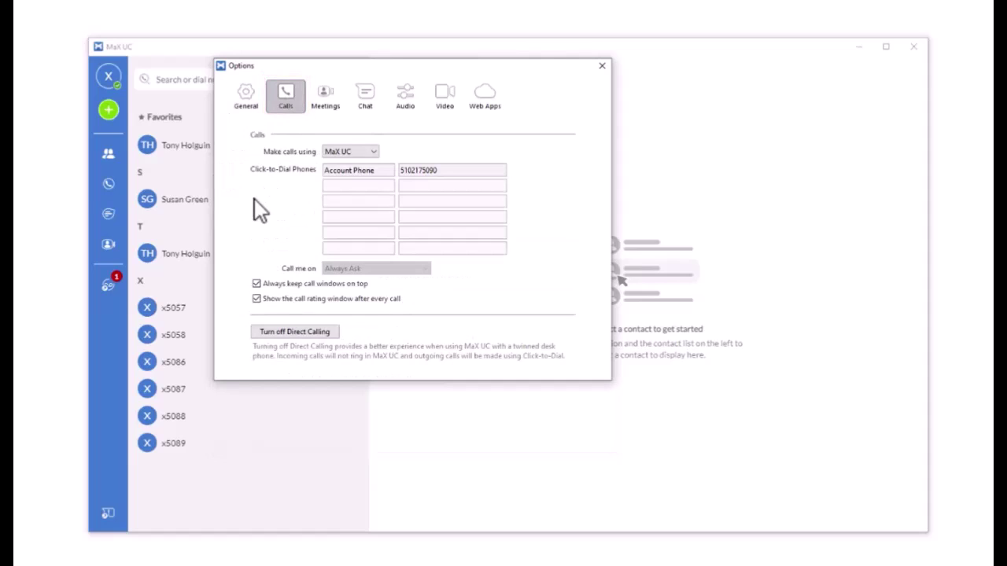
left_click(373, 152)
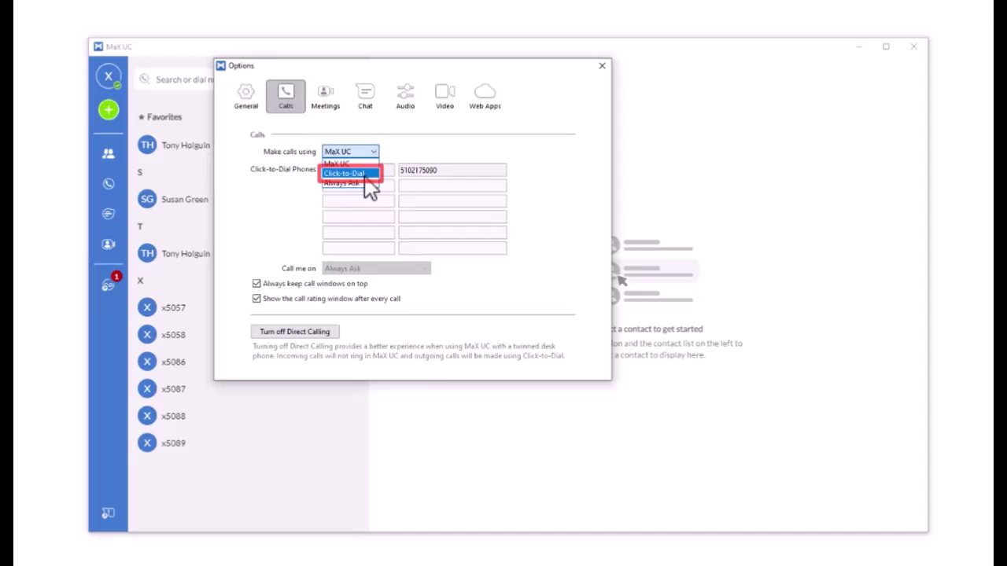
left_click(364, 174)
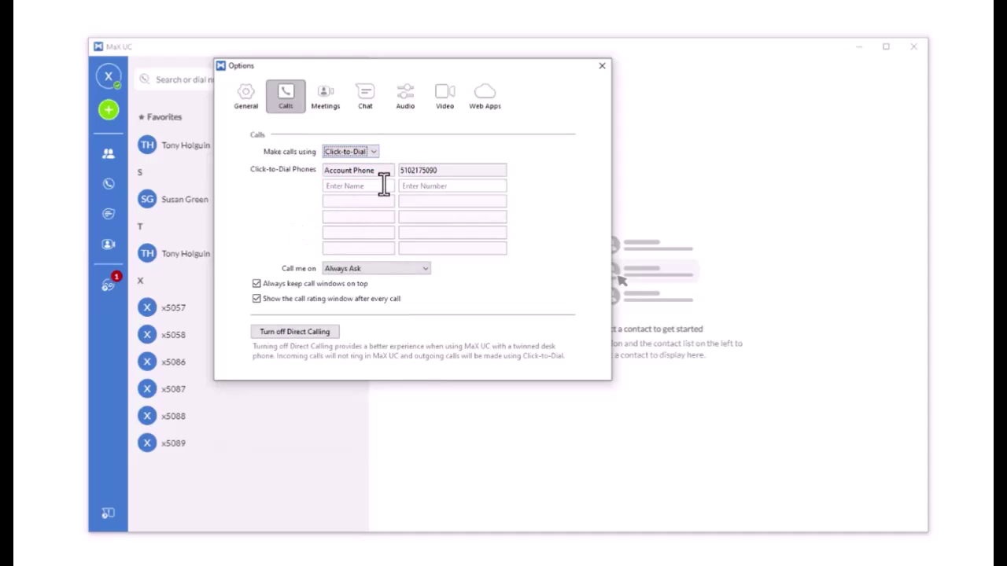
left_click(383, 185)
left_click(376, 152)
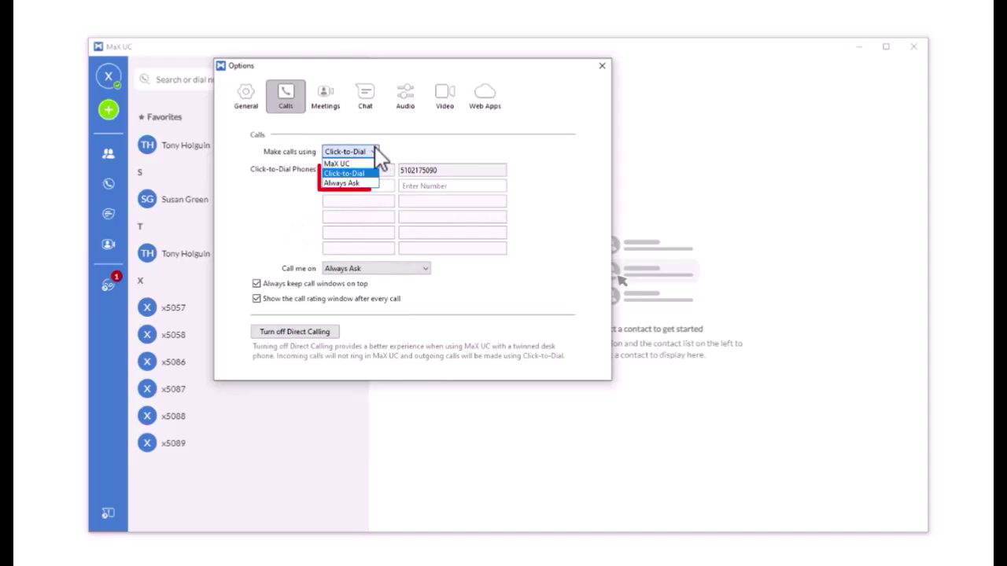
left_click(358, 185)
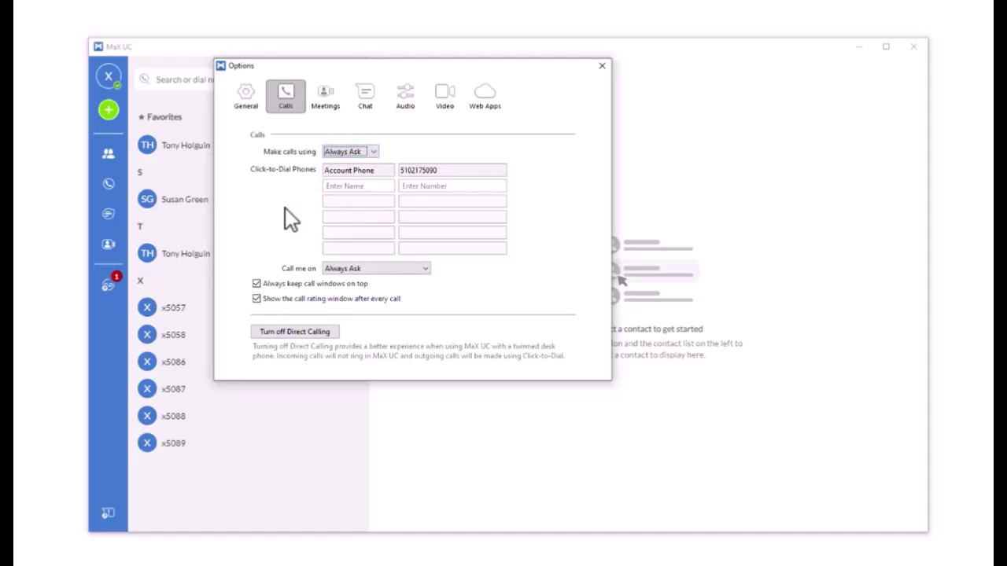
- Add a Click-to-Dial phone named 'Training' and enter its phone number
left_click(365, 186)
type("Training")
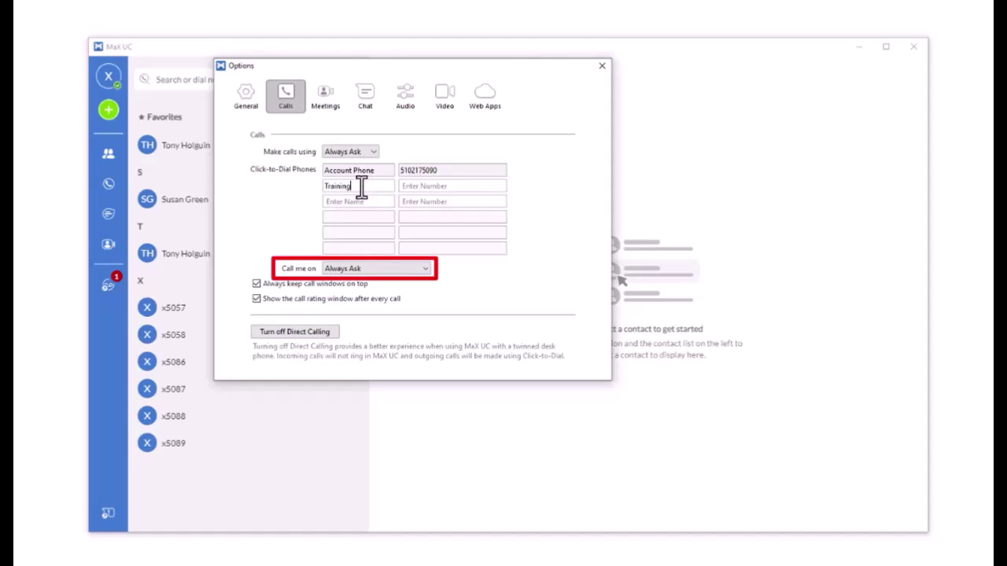
left_click(443, 185)
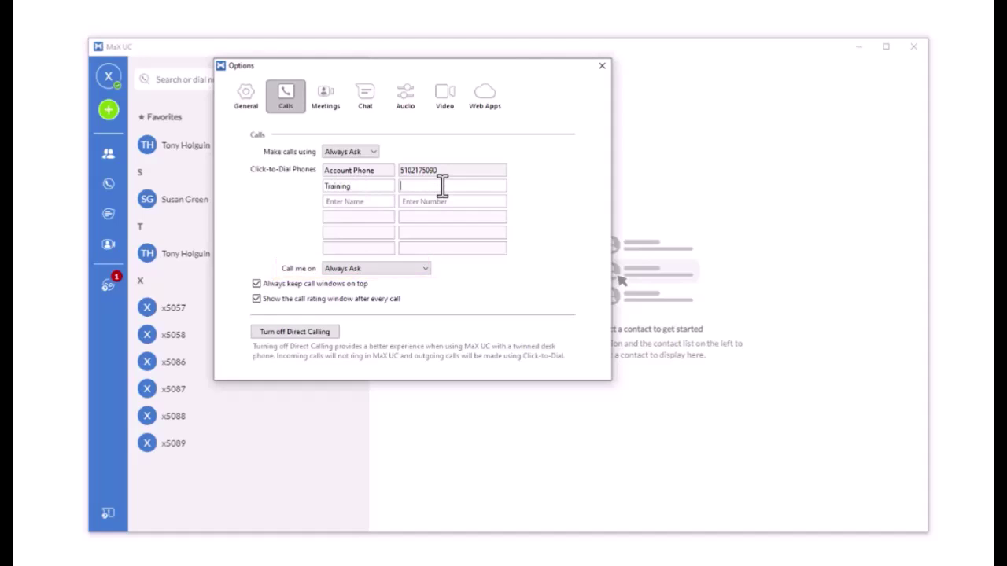
type("6875559555")
- Browse the Meetings, Chat, Audio and Video pages, then reopen the profile menu
left_click(329, 108)
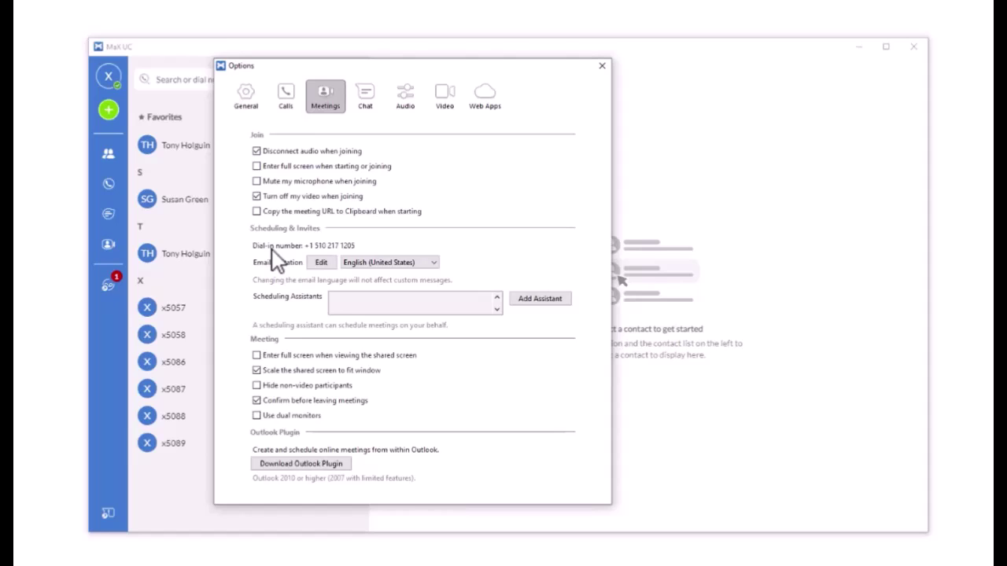
left_click(370, 107)
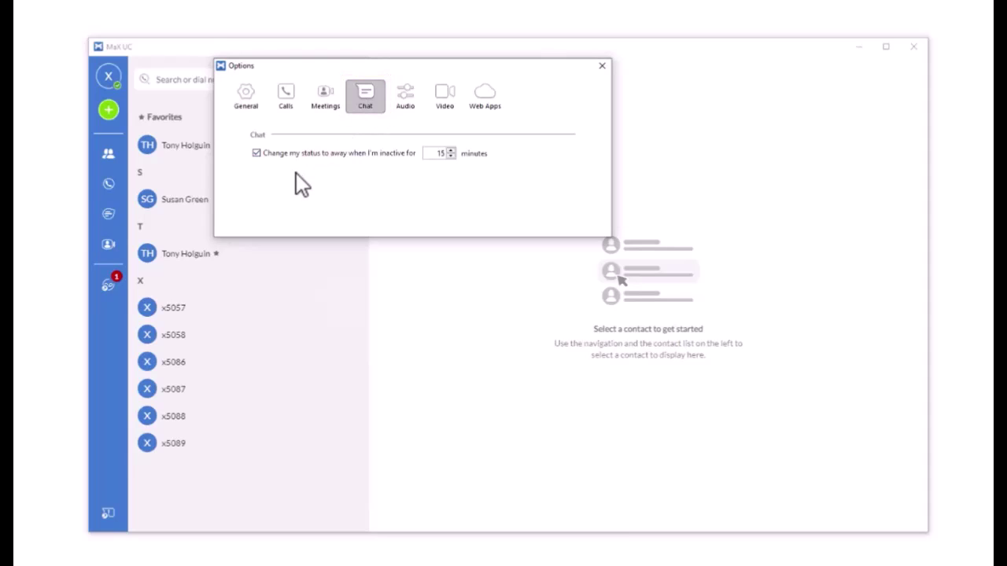
left_click(407, 96)
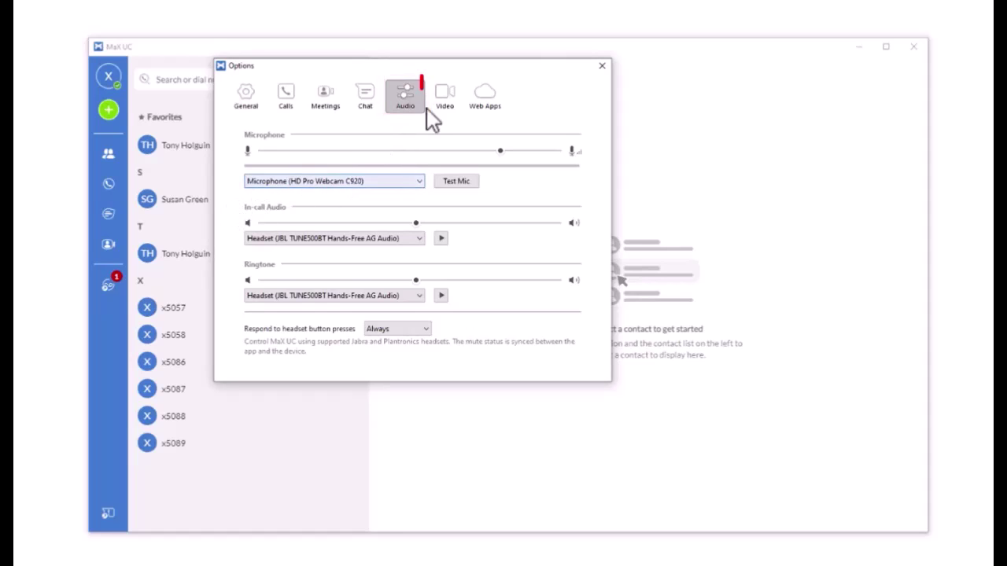
left_click(447, 98)
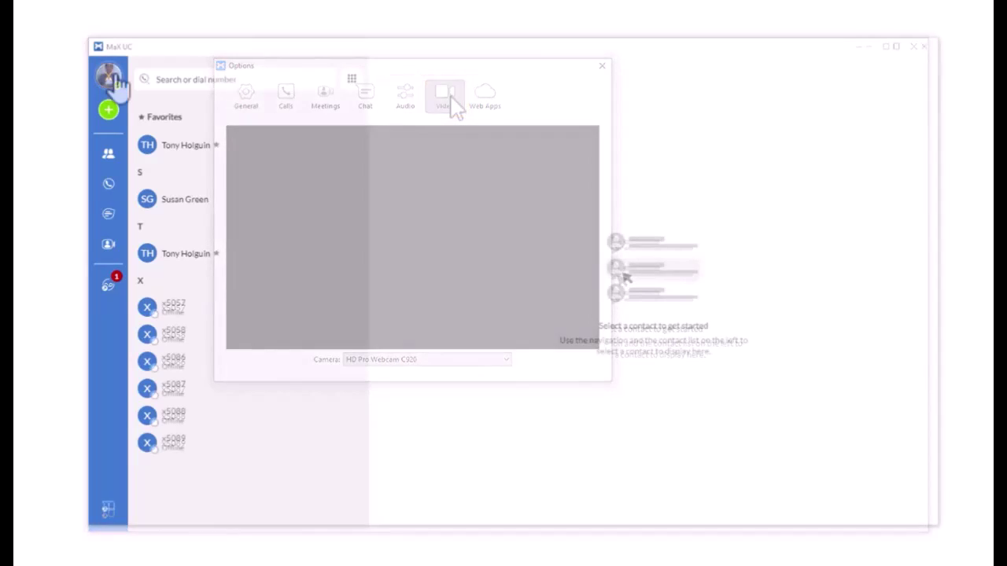
left_click(108, 78)
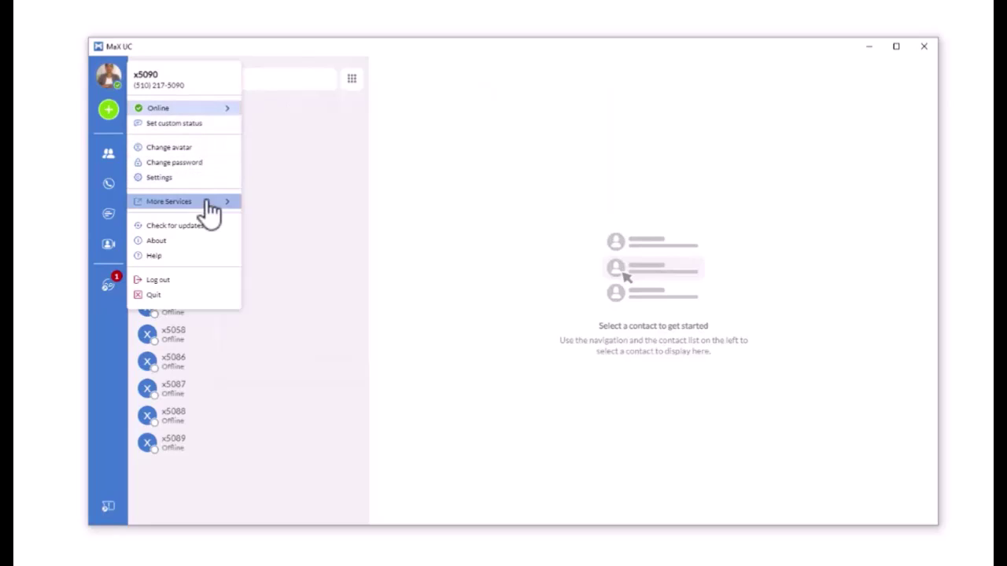
mouse_move(216, 203)
left_click(277, 204)
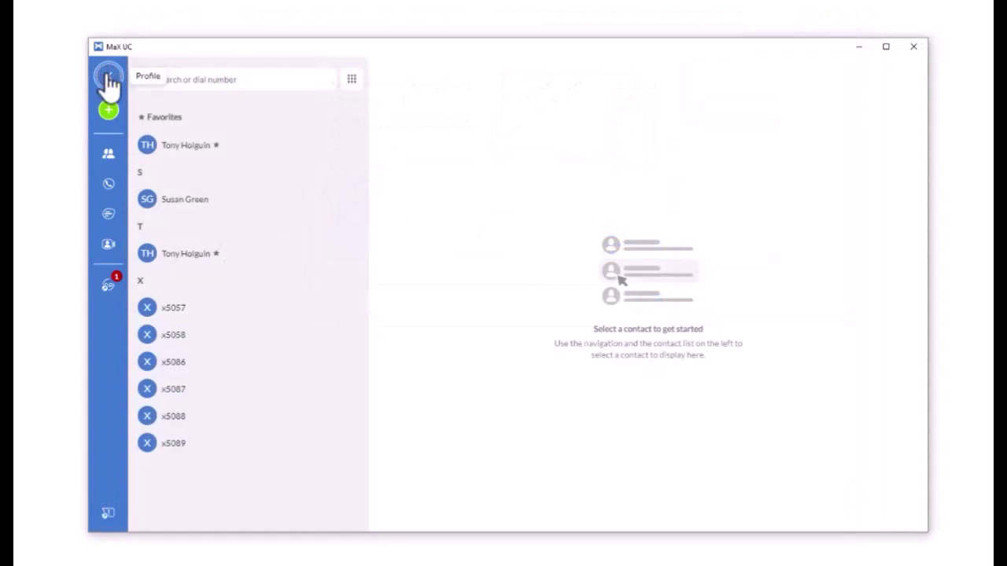
left_click(107, 80)
mouse_move(208, 189)
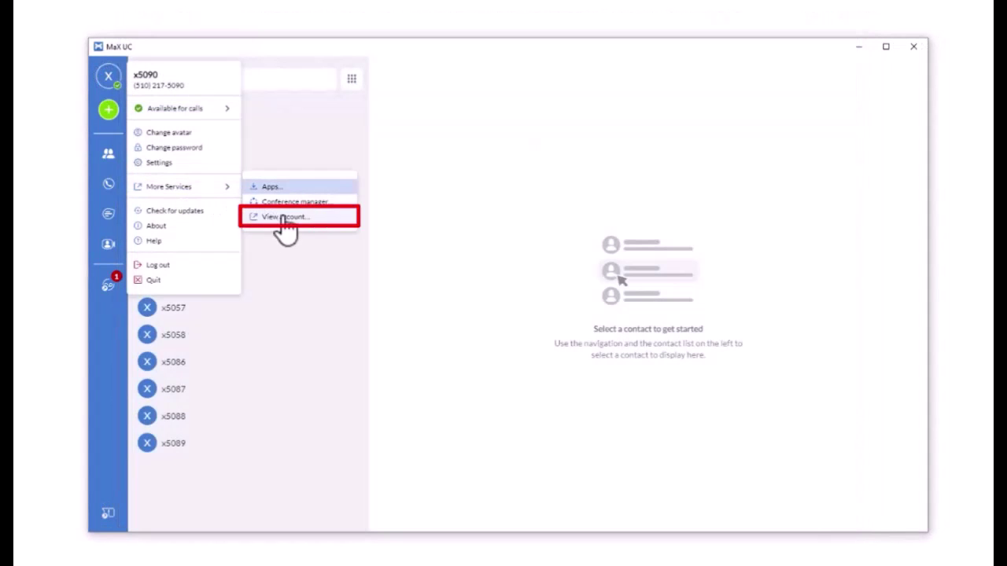
left_click(285, 216)
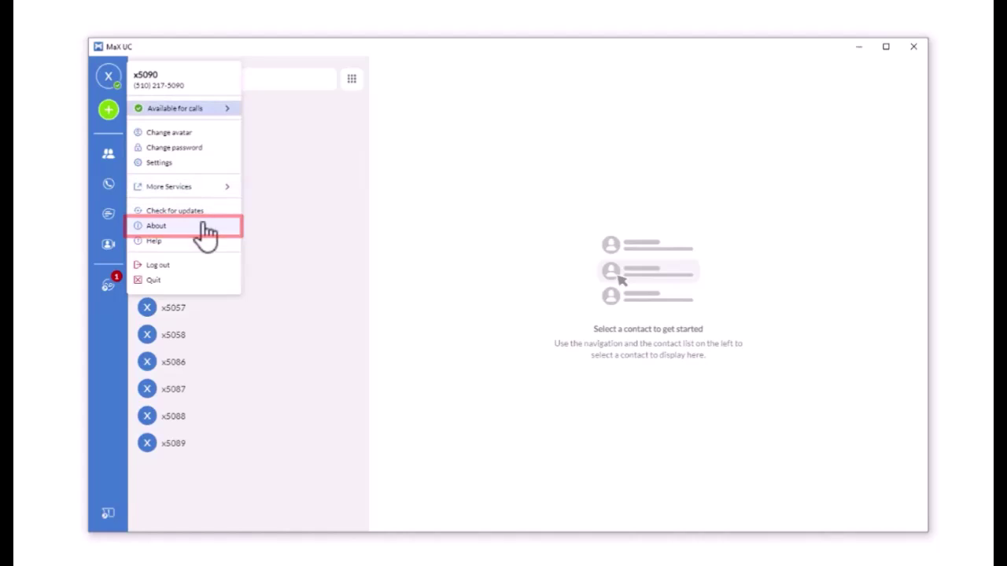
left_click(206, 231)
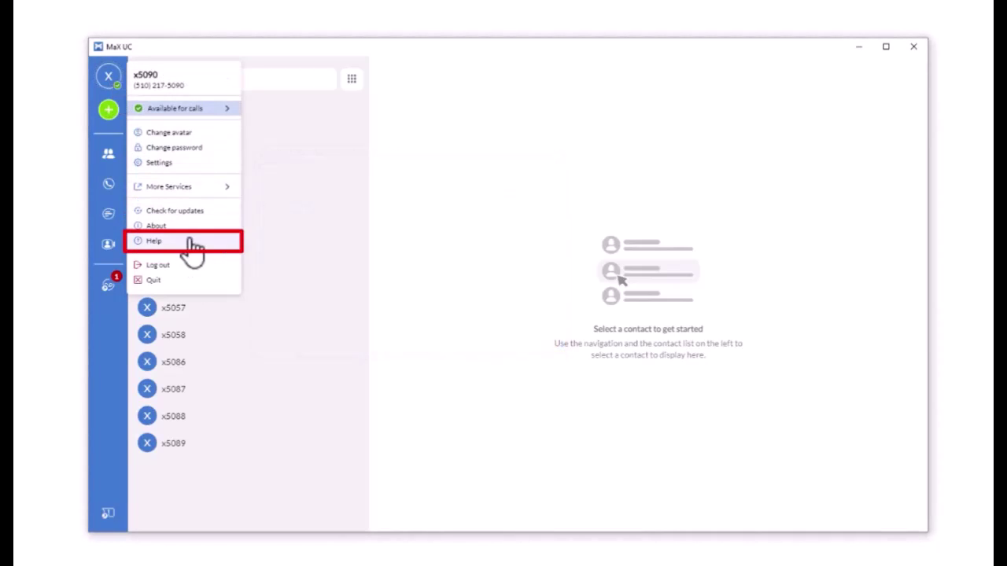
left_click(194, 244)
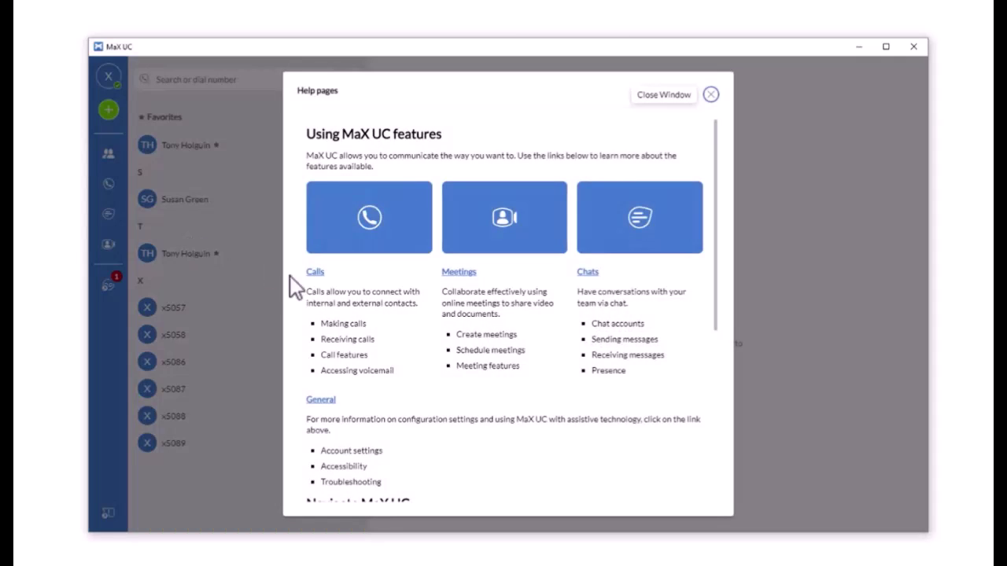
scroll(598, 379, "down", 4)
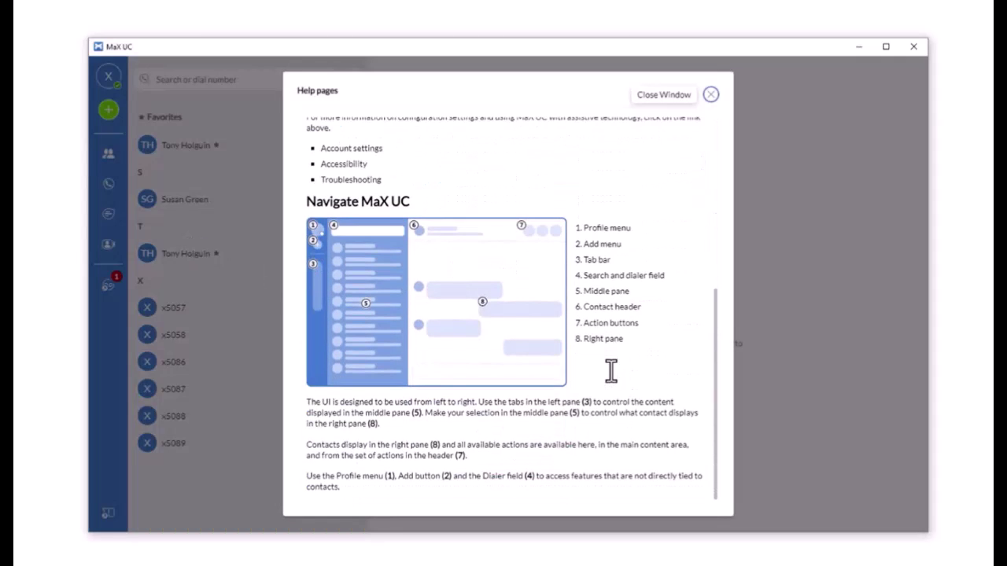
scroll(612, 371, "up", 4)
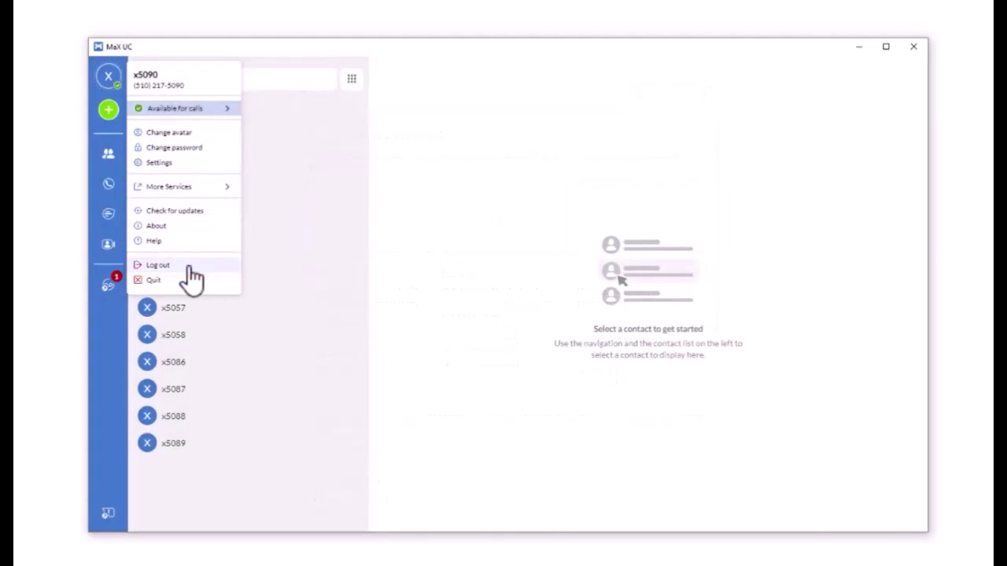
left_click(190, 266)
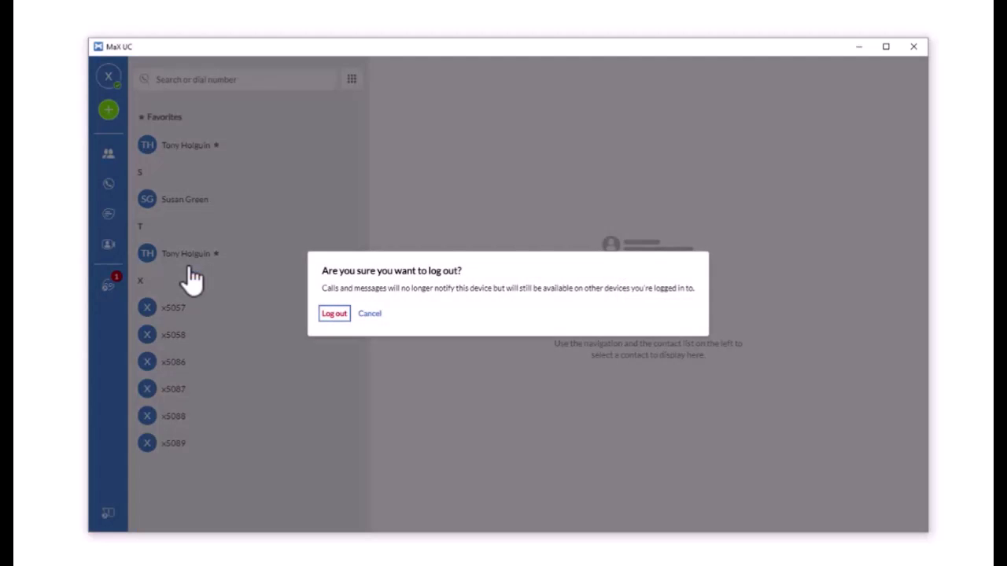